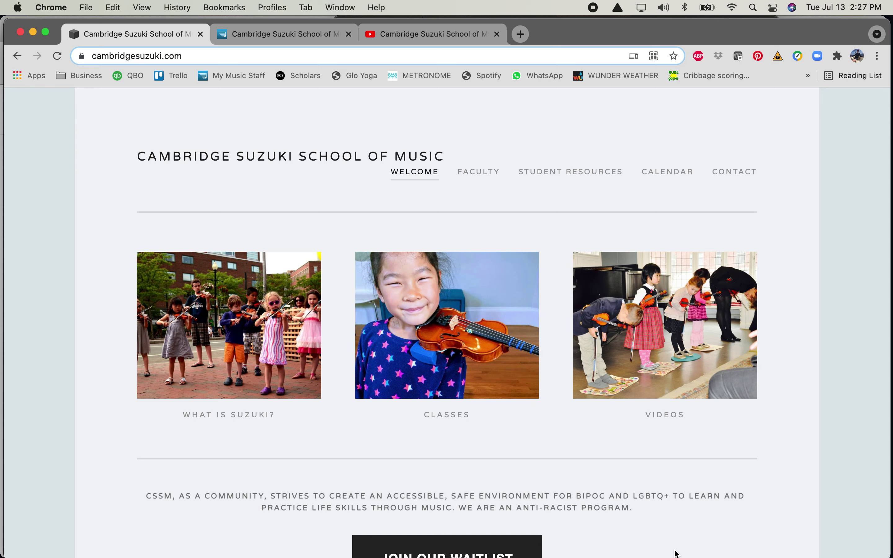
- Find the MyMusicStaff portal login for current students on the school's welcome page and highlight its heading
scroll(676, 553, down, 10)
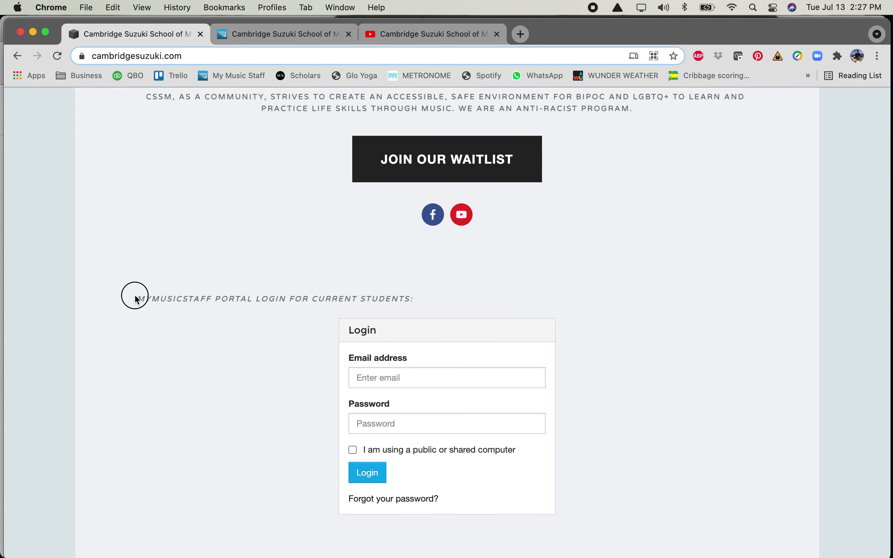
triple_click(309, 292)
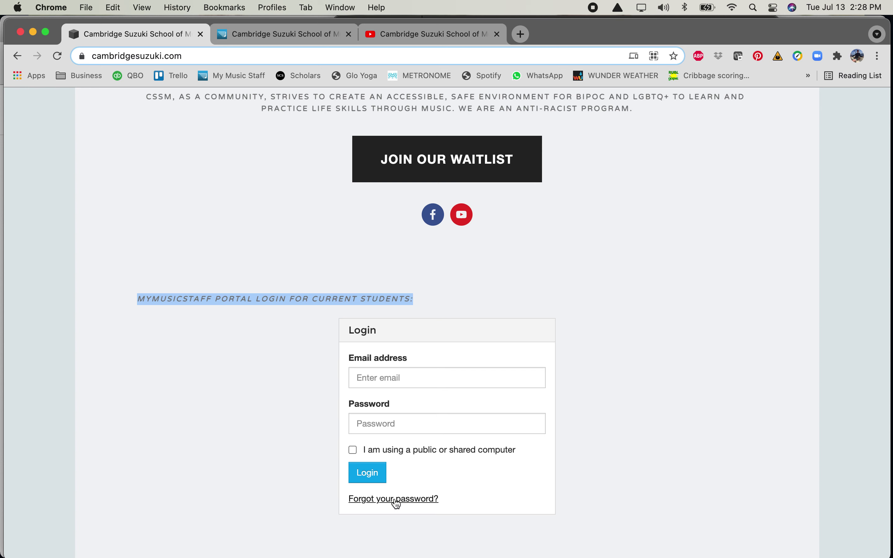
click(328, 422)
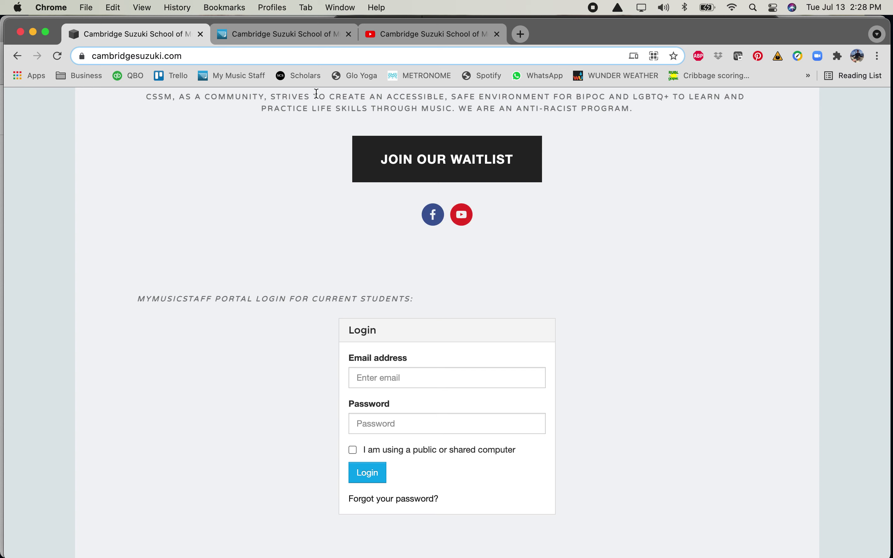
- Switch to the My Music Staff student portal and review the recent lesson notes dated 7/6/2021 on its home page
click(318, 42)
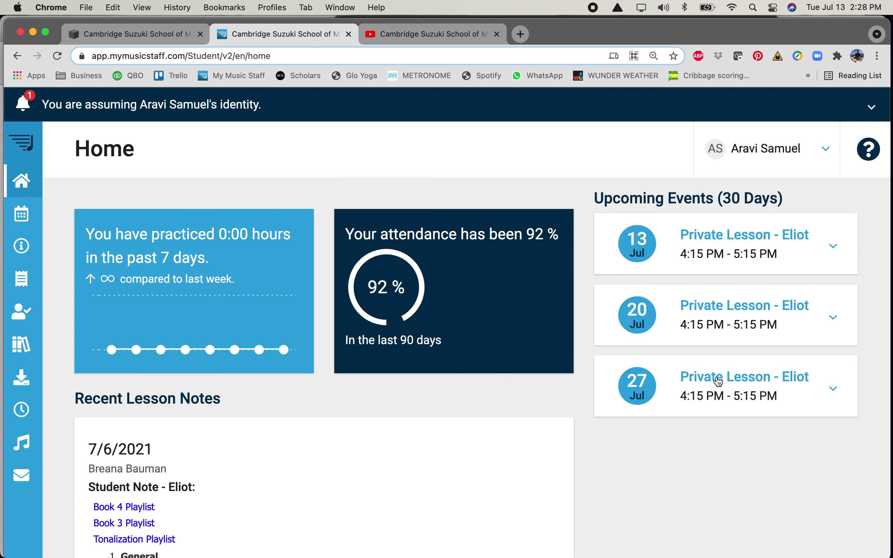
scroll(521, 436, down, 3)
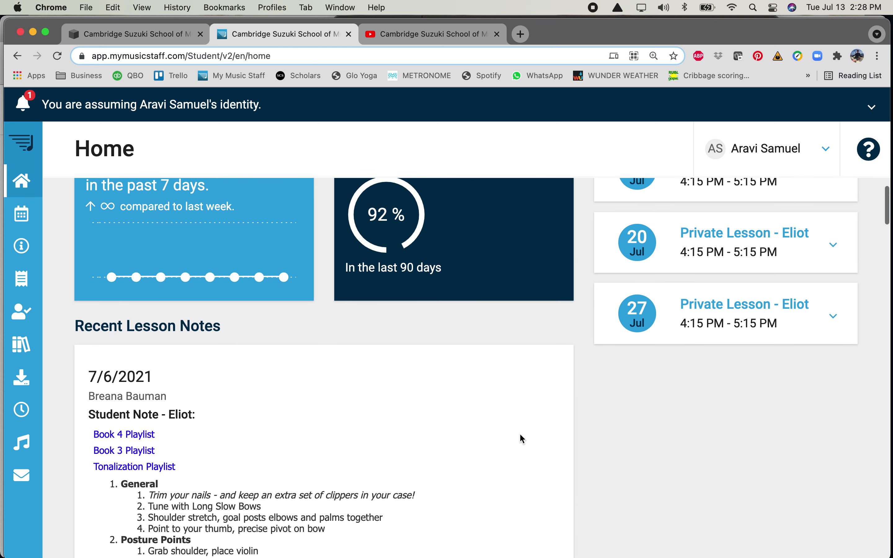
scroll(520, 436, down, 10)
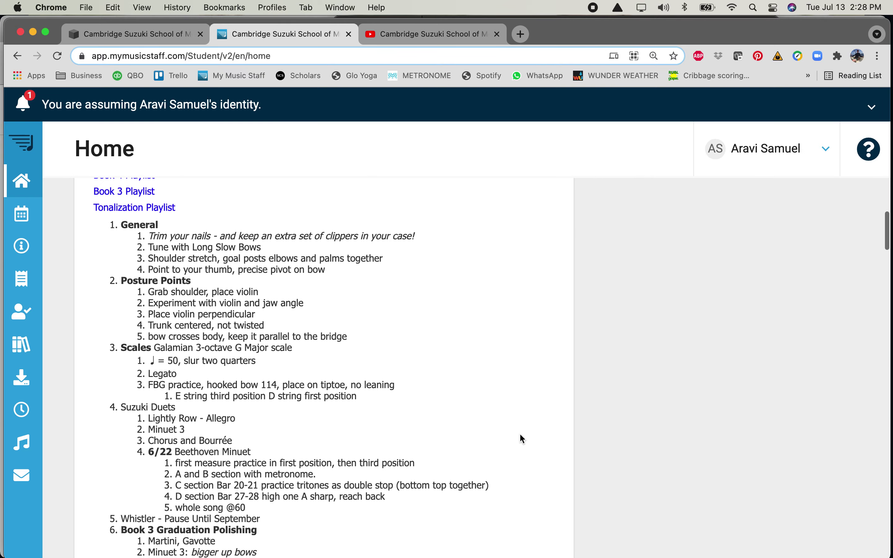
scroll(519, 432, down, 5)
scroll(520, 434, down, 6)
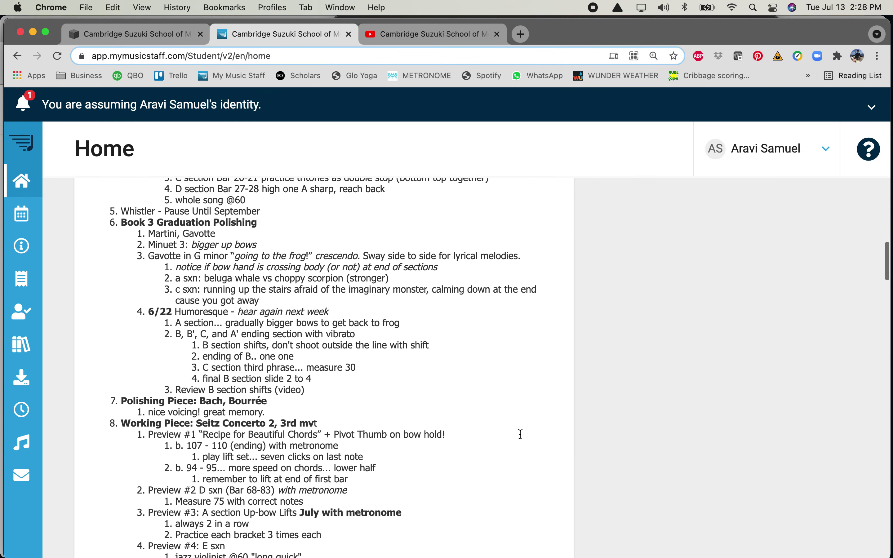
scroll(520, 434, up, 15)
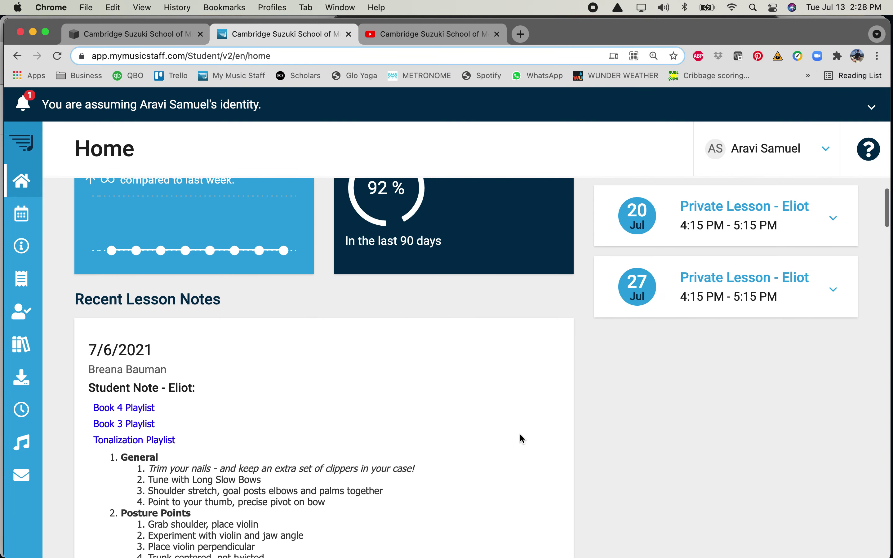
scroll(519, 433, up, 3)
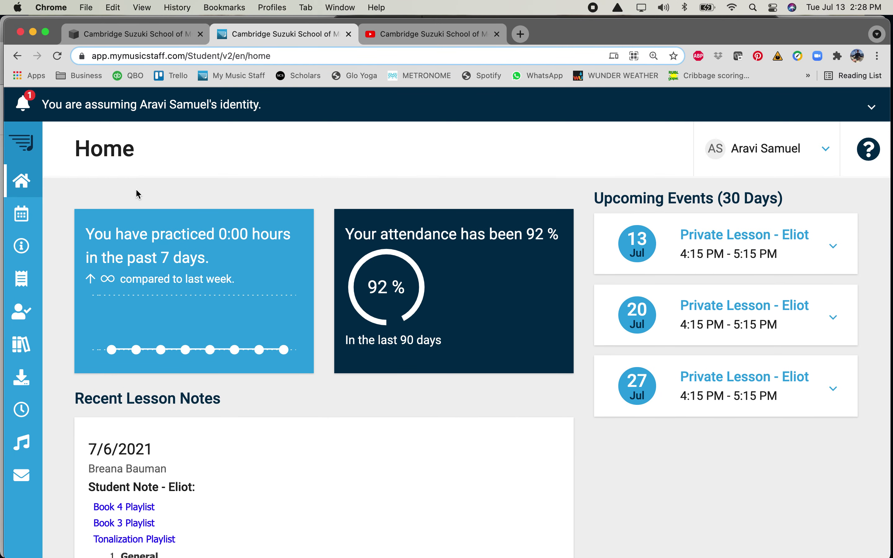
- Show August 2021 in the portal calendar and view the details of the private lesson on August 31
mouse_move(25, 214)
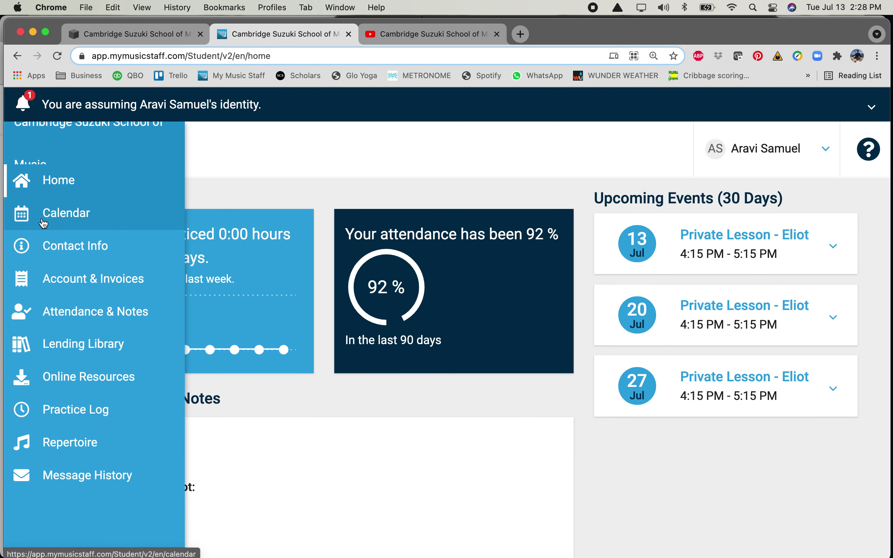
click(61, 220)
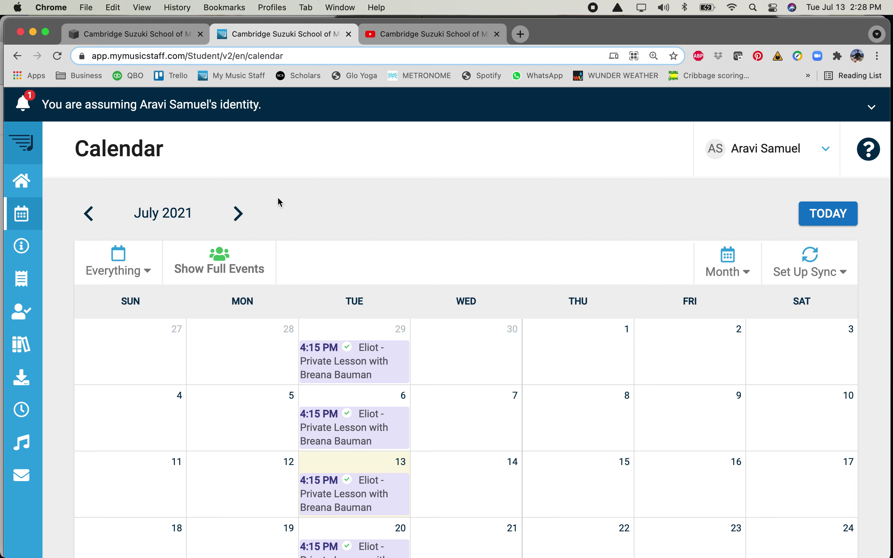
click(236, 218)
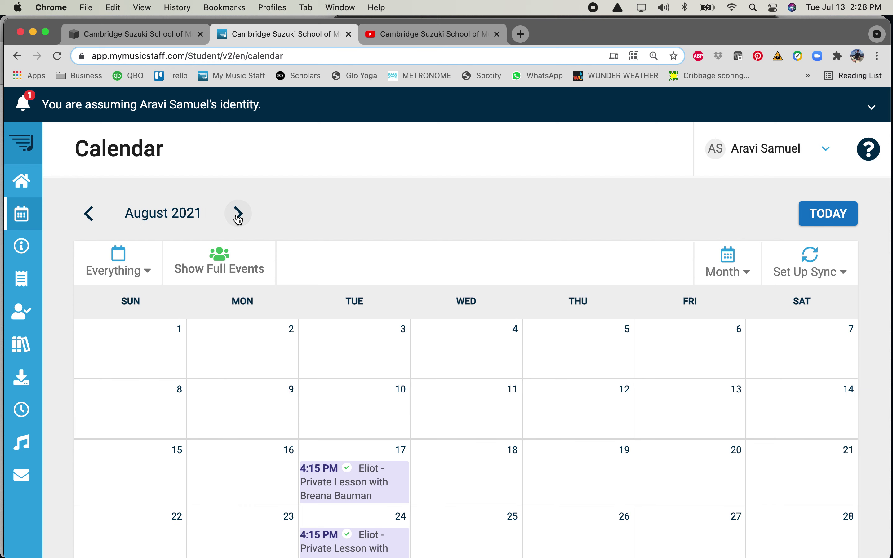
scroll(238, 220, down, 5)
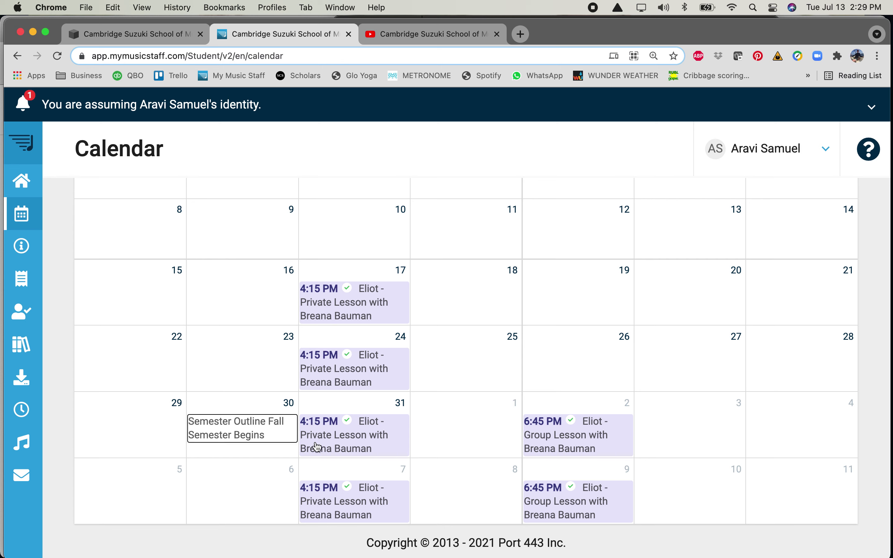
click(344, 445)
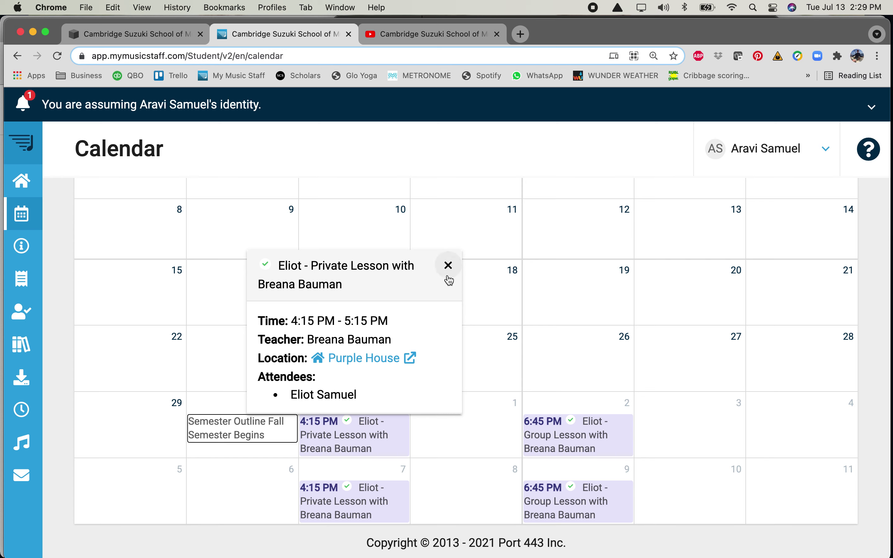
click(448, 265)
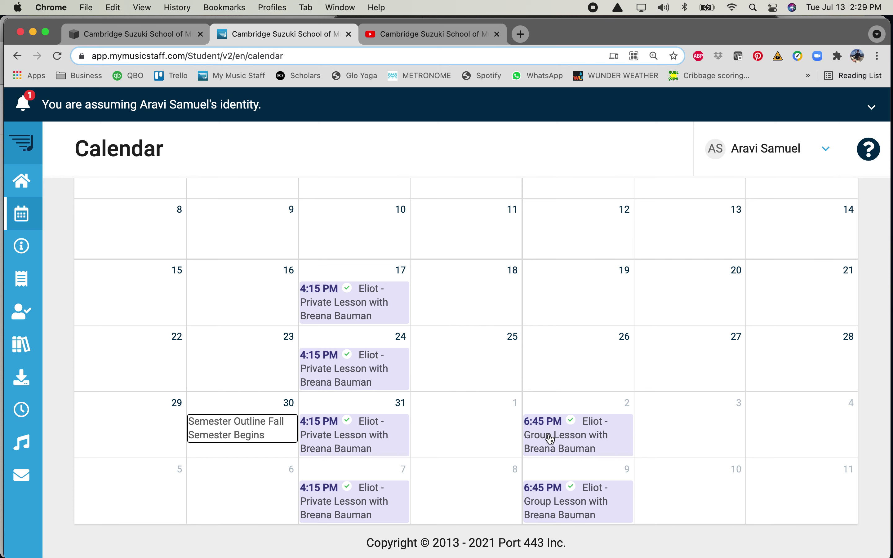
click(371, 436)
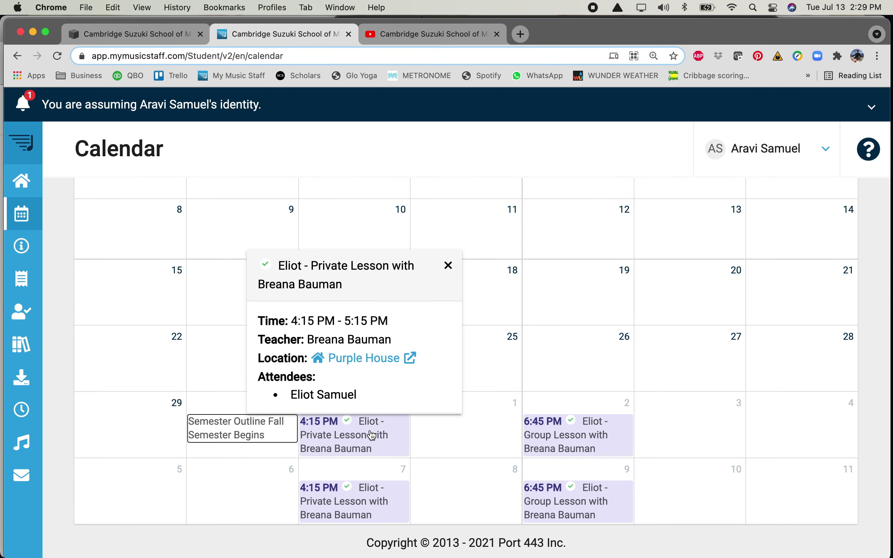
- View the details of the September 2 group lesson, highlight its "Book 4 - 6 Class" description, and close them
click(547, 432)
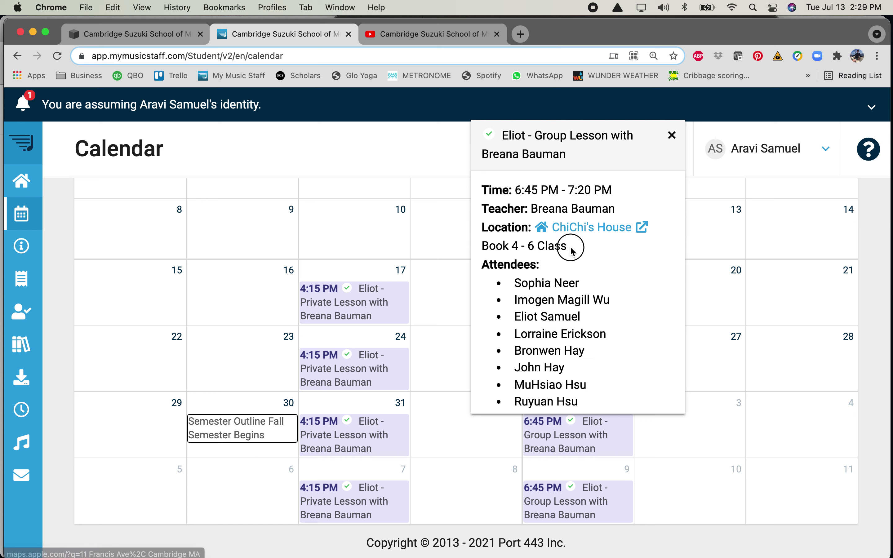
drag(569, 246, 474, 251)
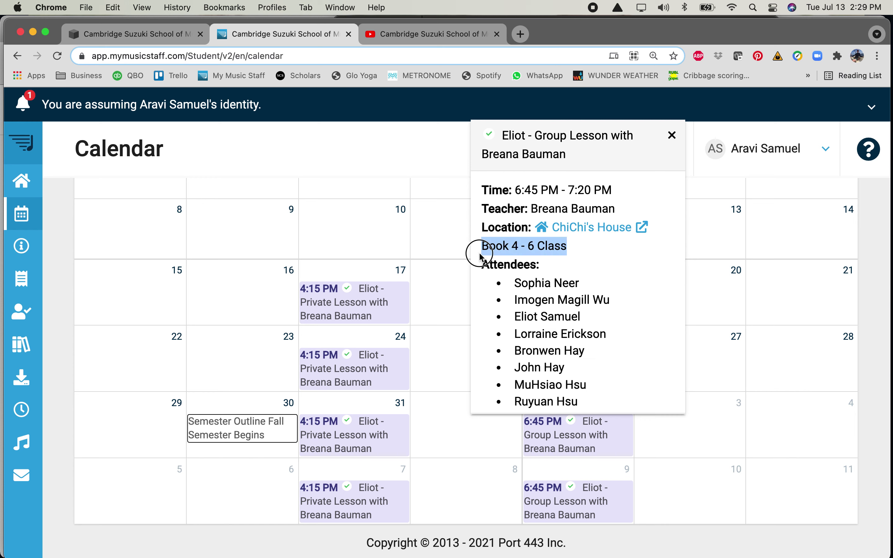
click(671, 134)
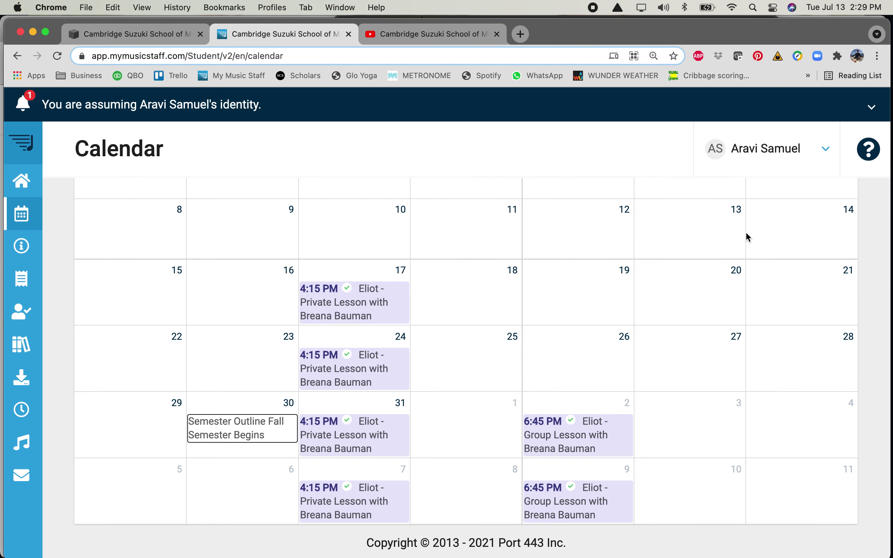
- Show the devices and services available for calendar sync, then dismiss the list without choosing one
scroll(747, 236, up, 5)
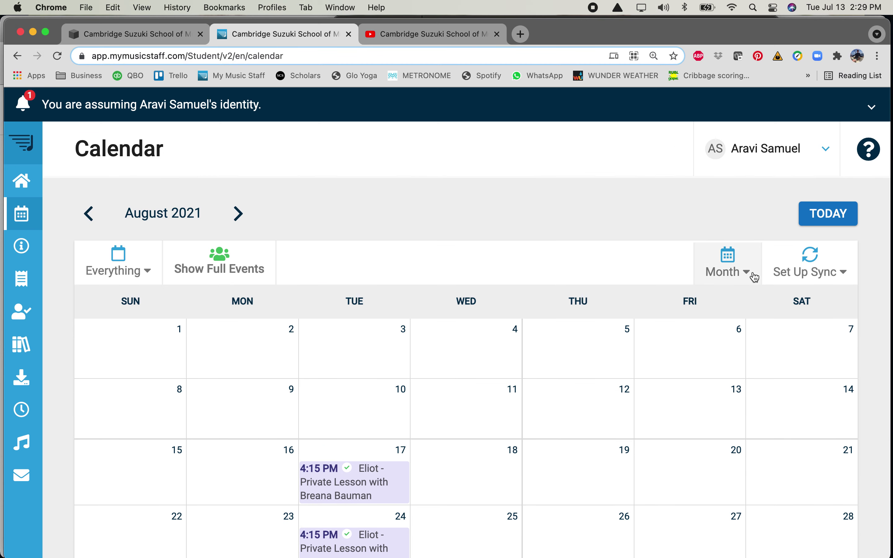
click(832, 269)
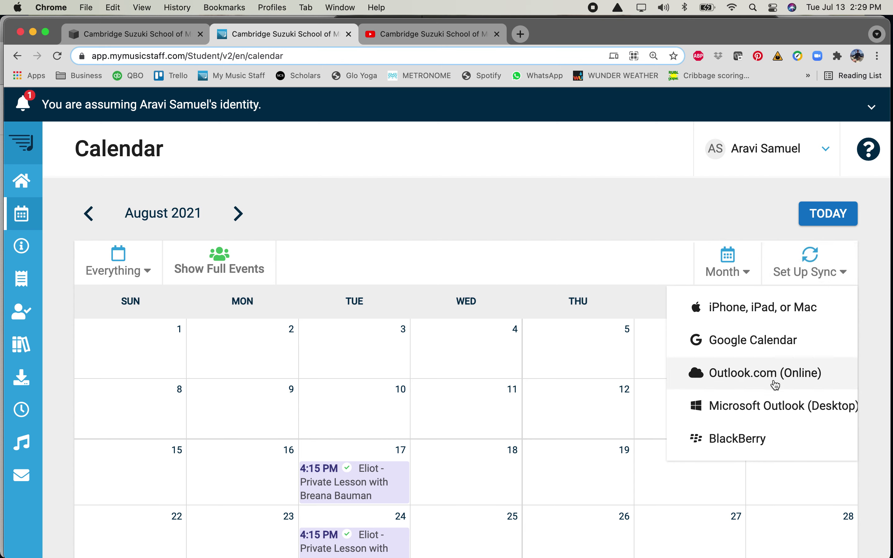
click(868, 439)
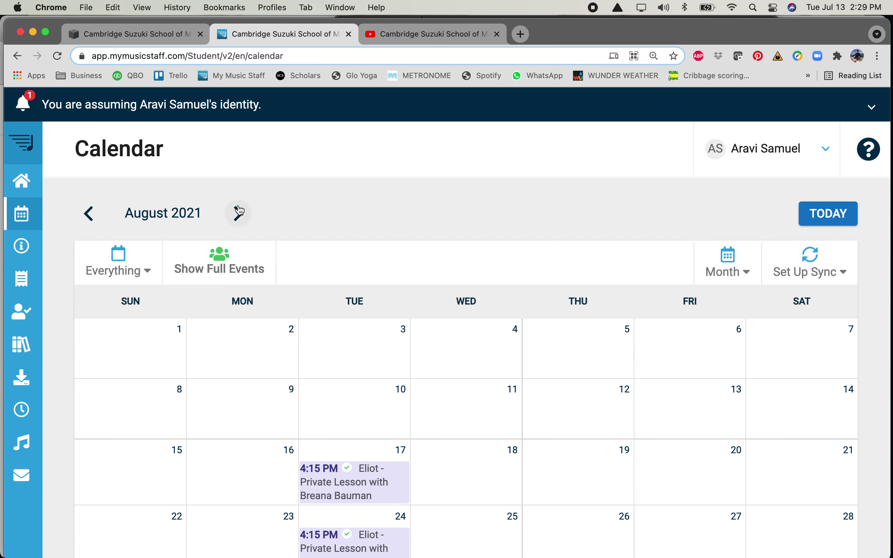
- Browse the online resources, viewing the Studio Space files and the Book 1 folder in the first teacher's space
mouse_move(17, 188)
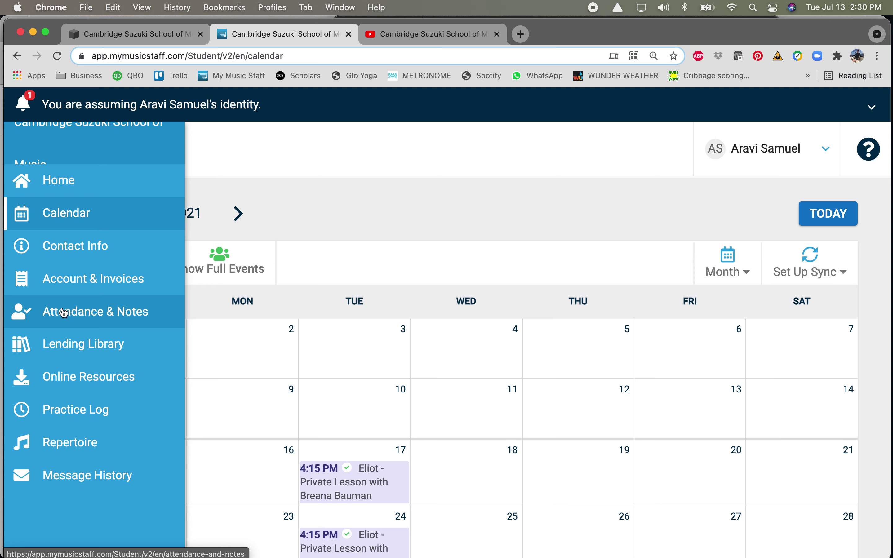
click(77, 376)
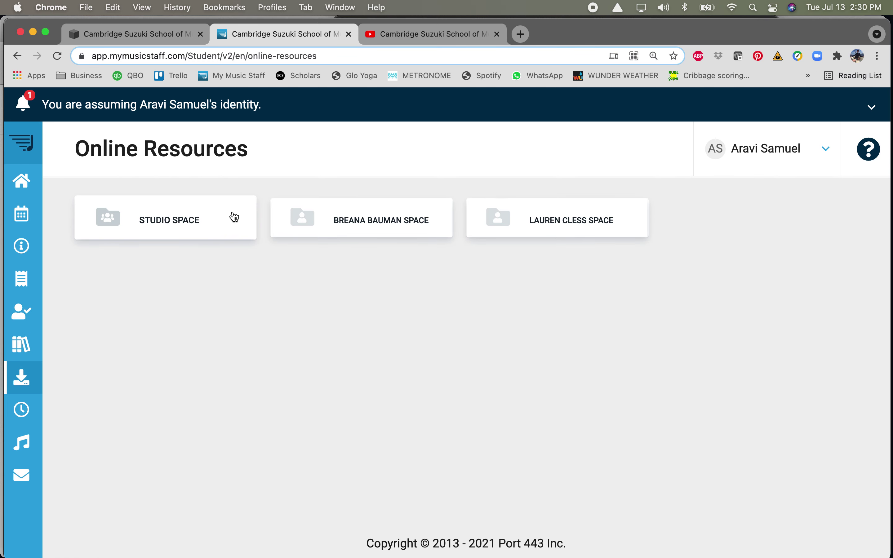
click(233, 221)
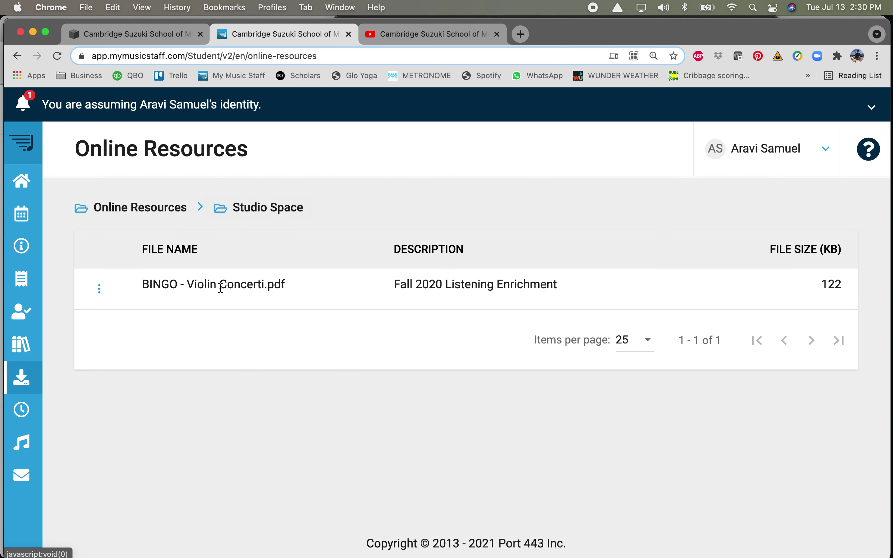
click(166, 209)
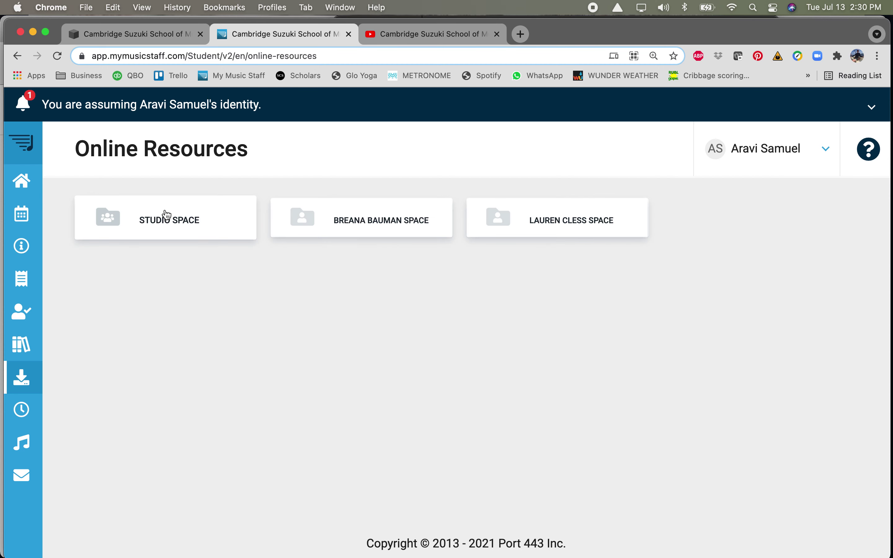
click(325, 222)
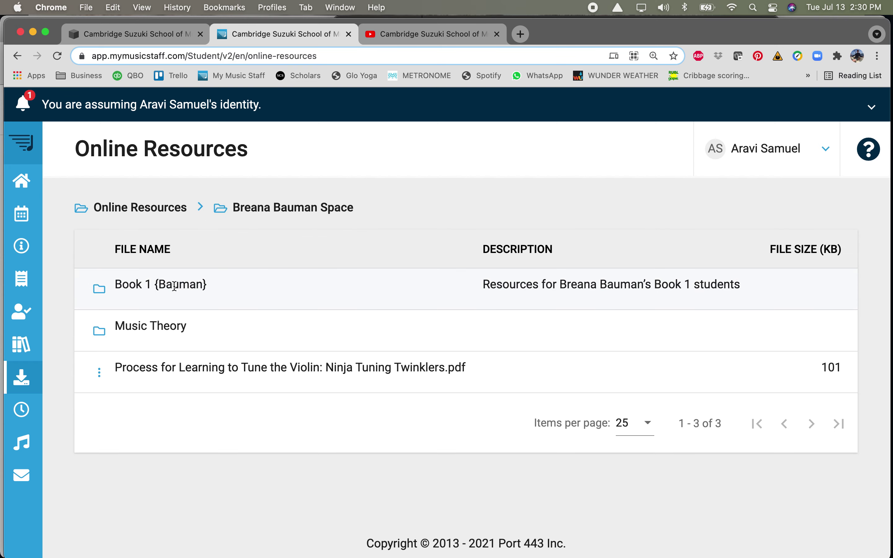
click(97, 291)
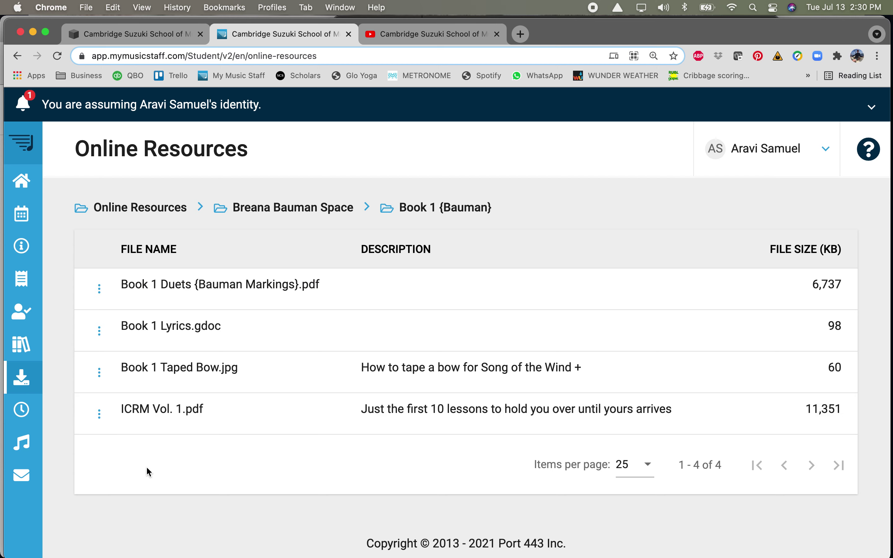
- View the Practice Log page and the list of repertoire assigned to the student
mouse_move(23, 445)
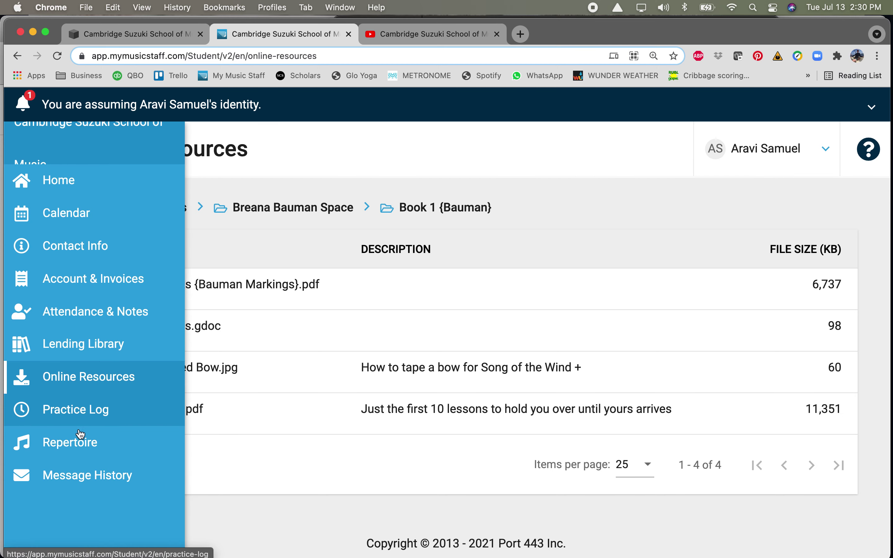
click(88, 425)
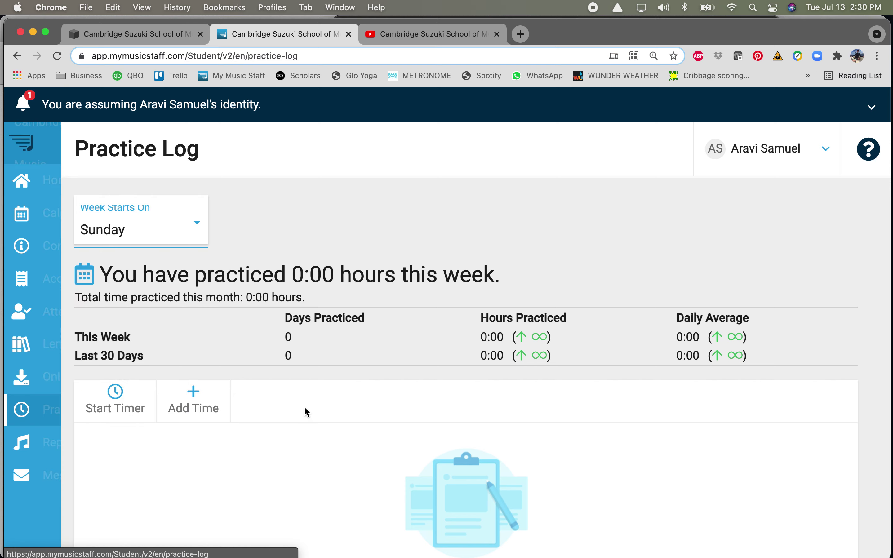
mouse_move(19, 450)
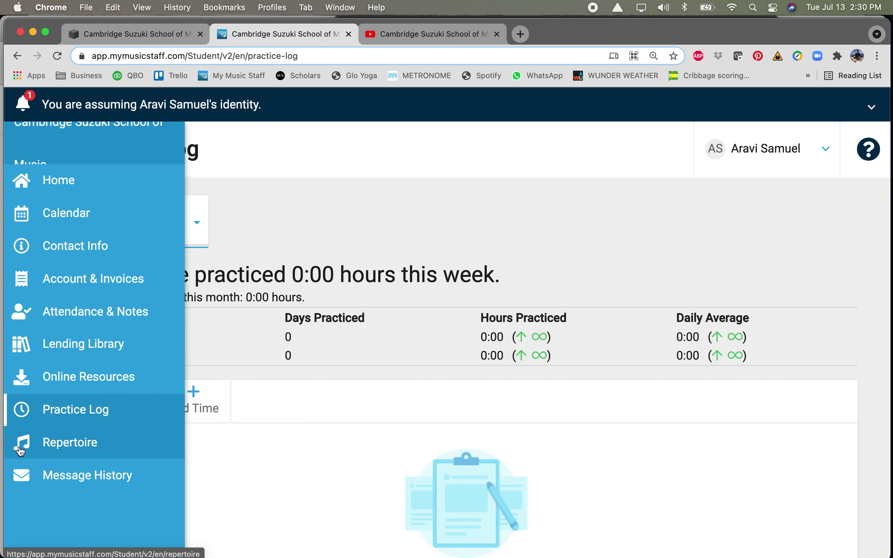
click(48, 443)
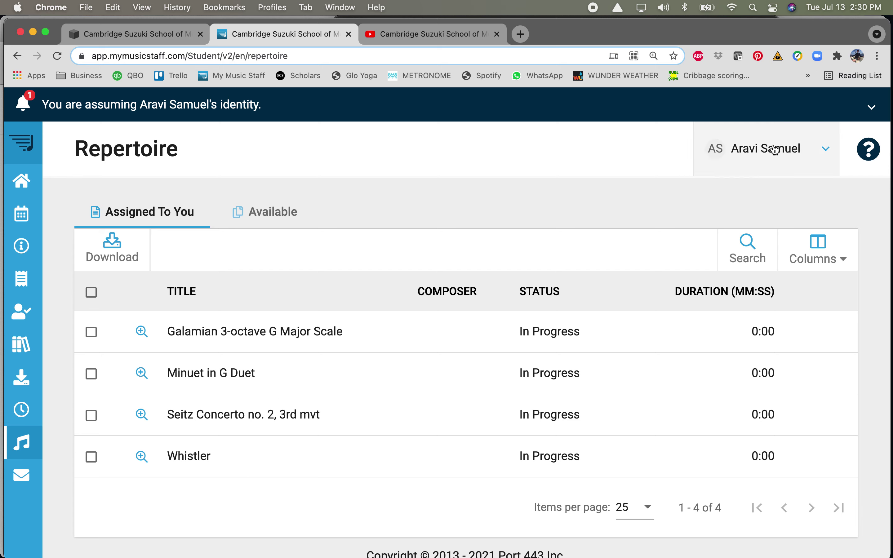
- Review the personal, reminder and student information in the account's profile settings, then return to the portal home page
click(798, 151)
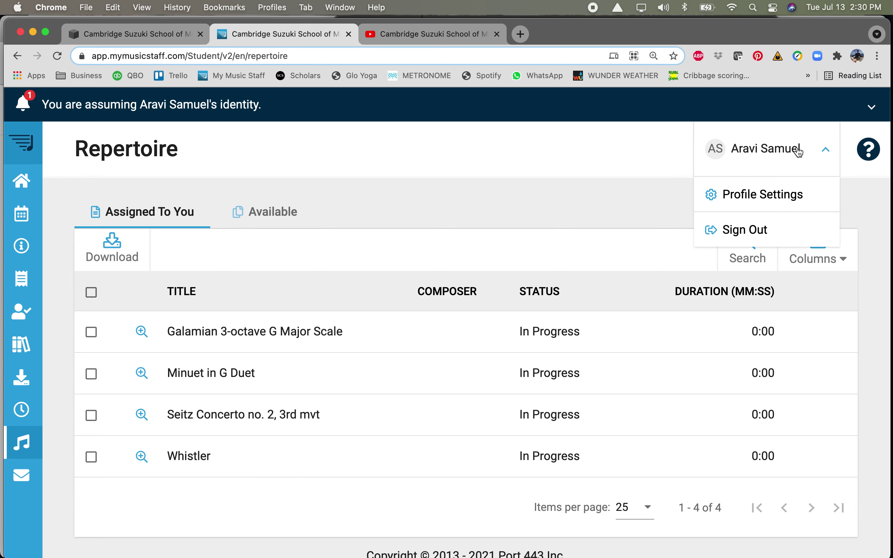
click(773, 198)
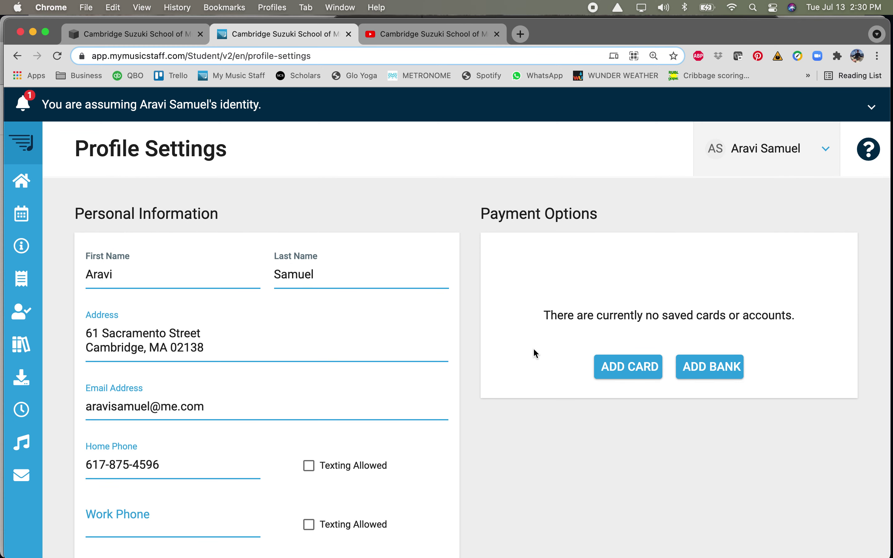
scroll(534, 351, down, 8)
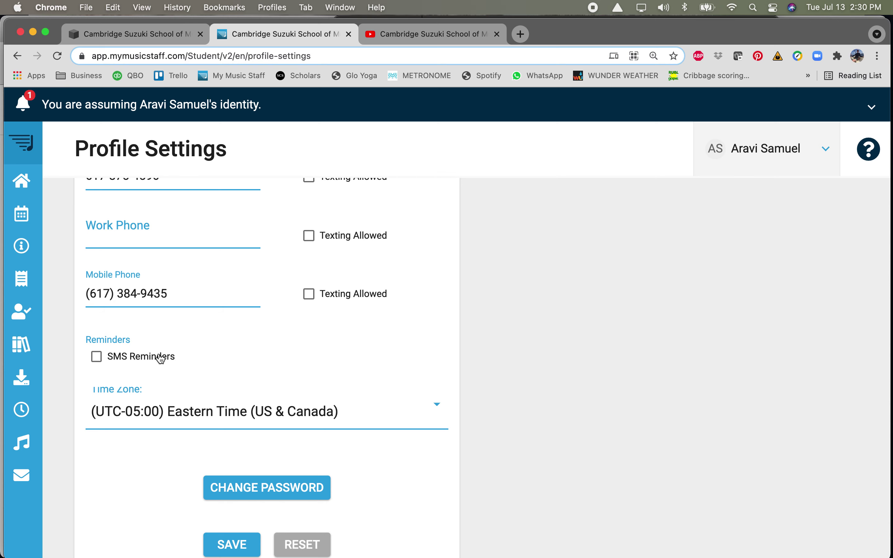
scroll(273, 333, down, 10)
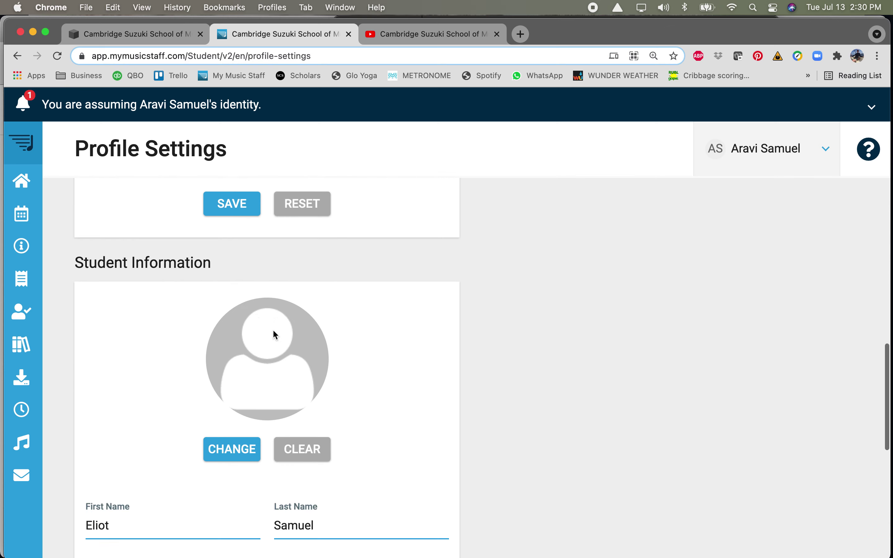
scroll(289, 309, up, 20)
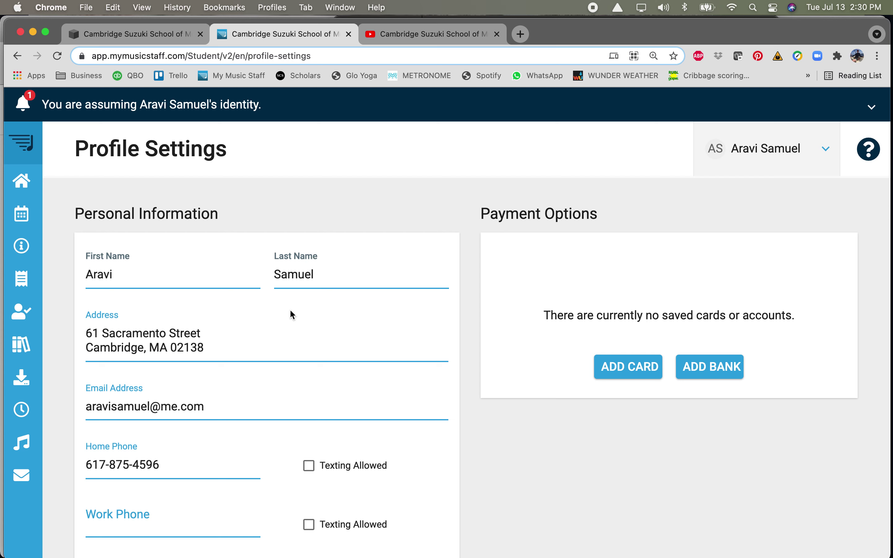
click(22, 181)
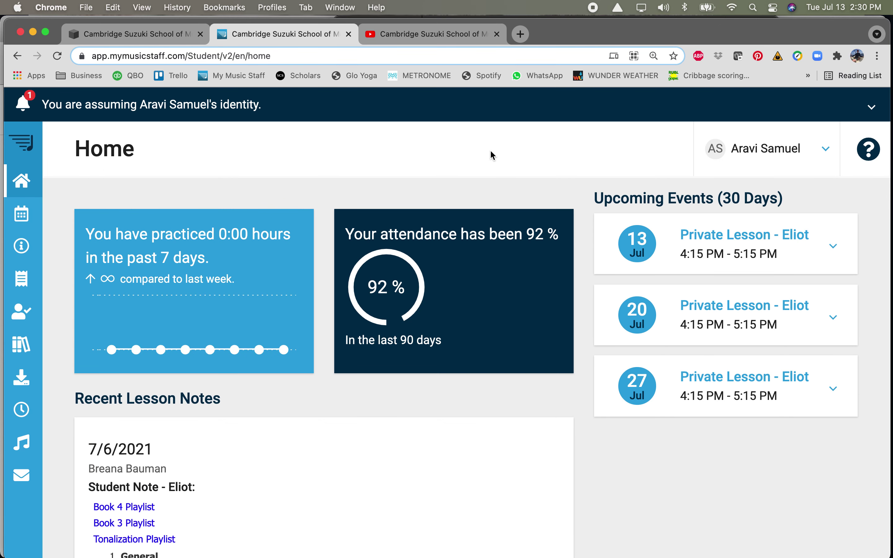